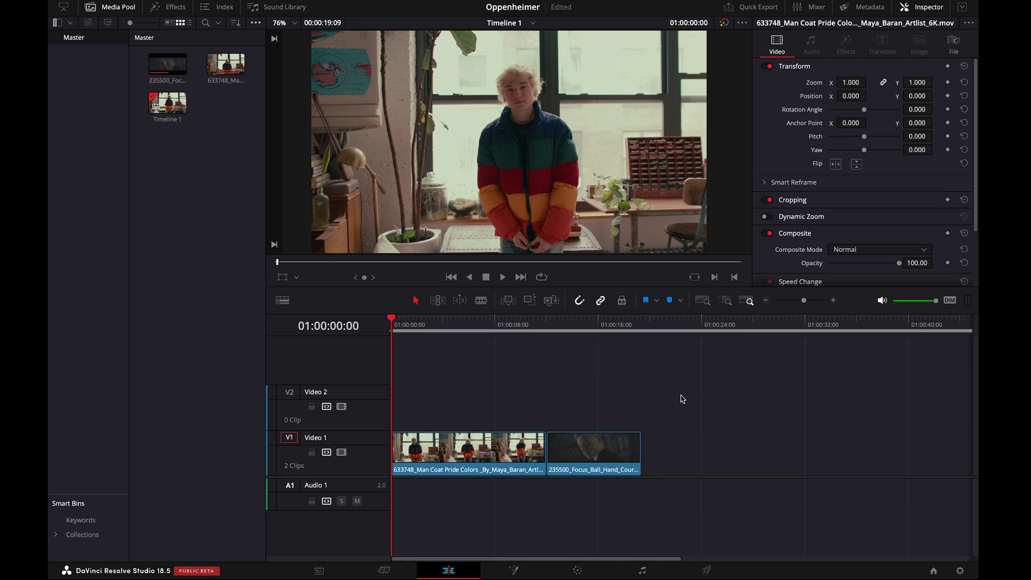
Step: On the Color page, add a serial node 02 after node 01 for clip 1
click(570, 575)
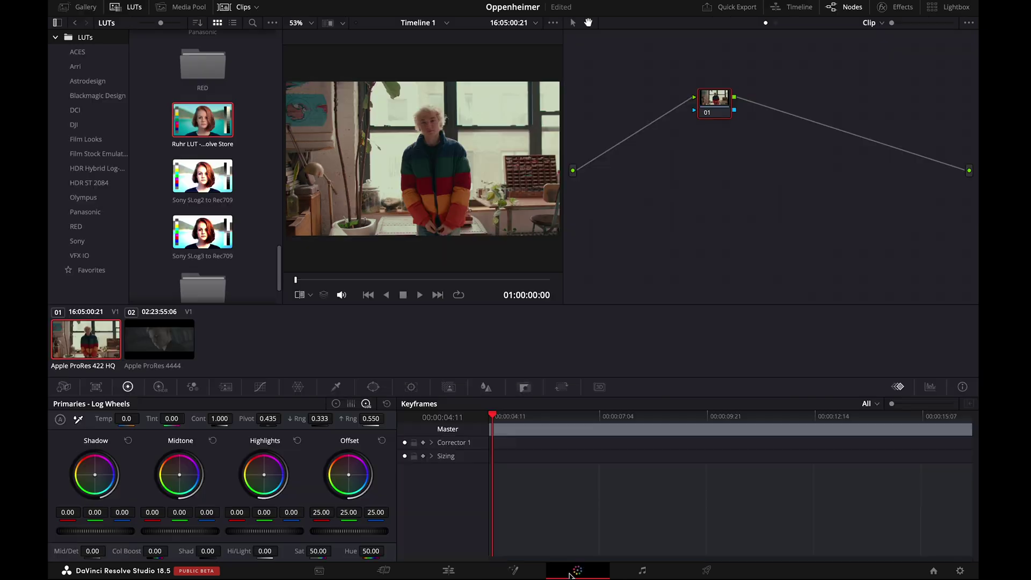
right_click(715, 108)
mouse_move(761, 160)
click(837, 161)
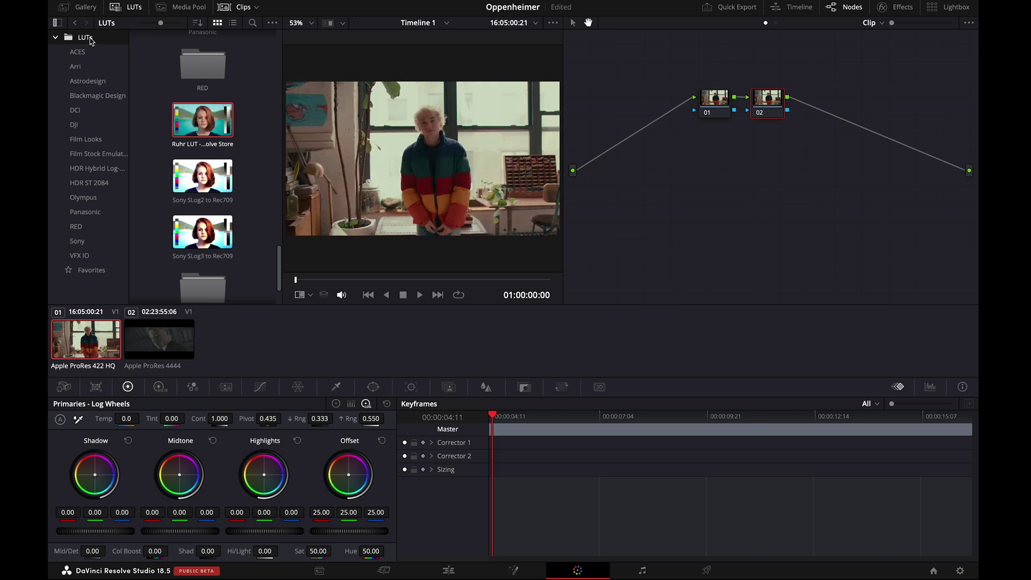
Step: Refresh the LUT browser and apply the Ruhr LUT to node 02
right_click(90, 41)
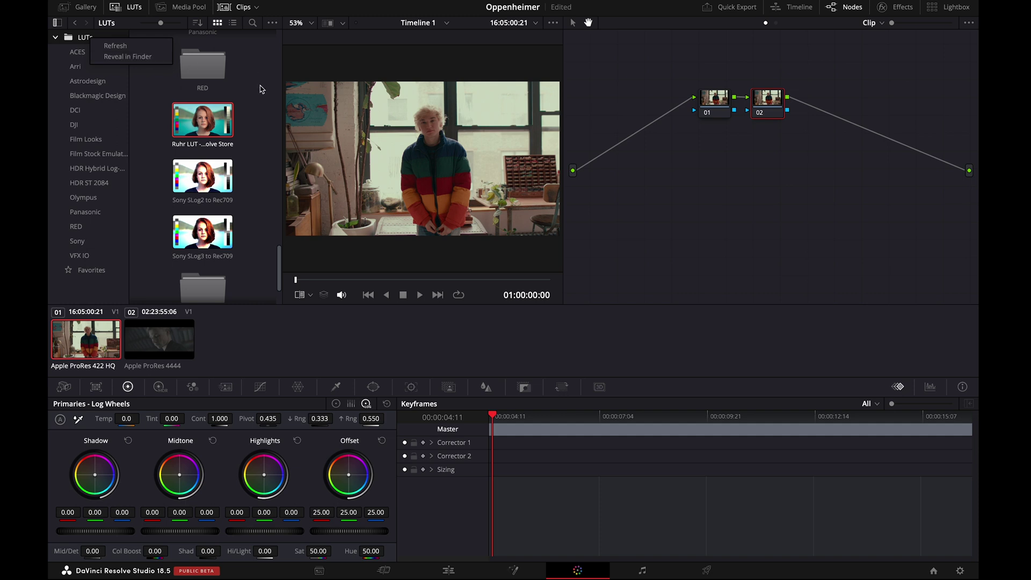
right_click(251, 76)
click(276, 96)
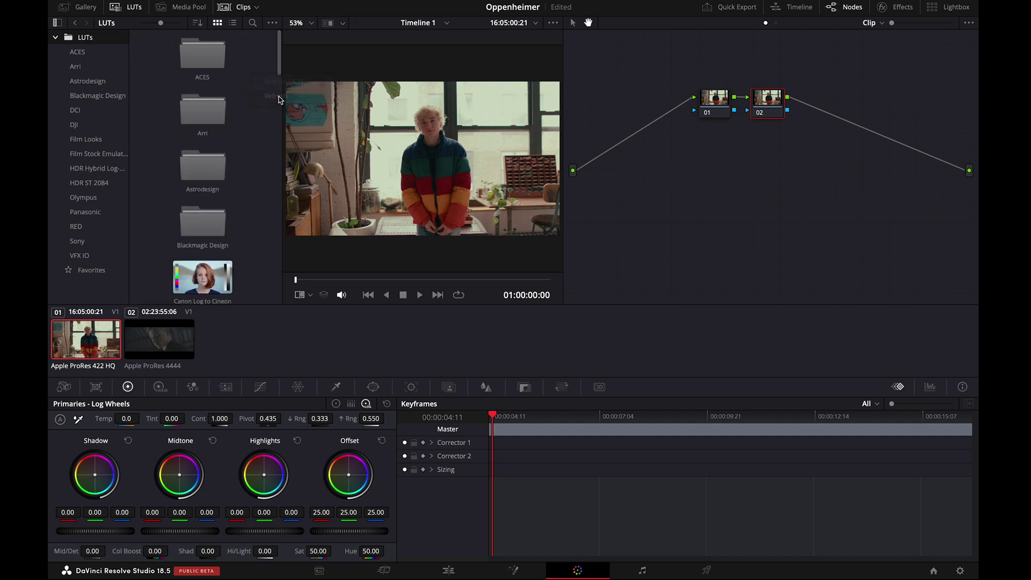
scroll(262, 121, down, 5)
scroll(263, 121, down, 8)
right_click(204, 110)
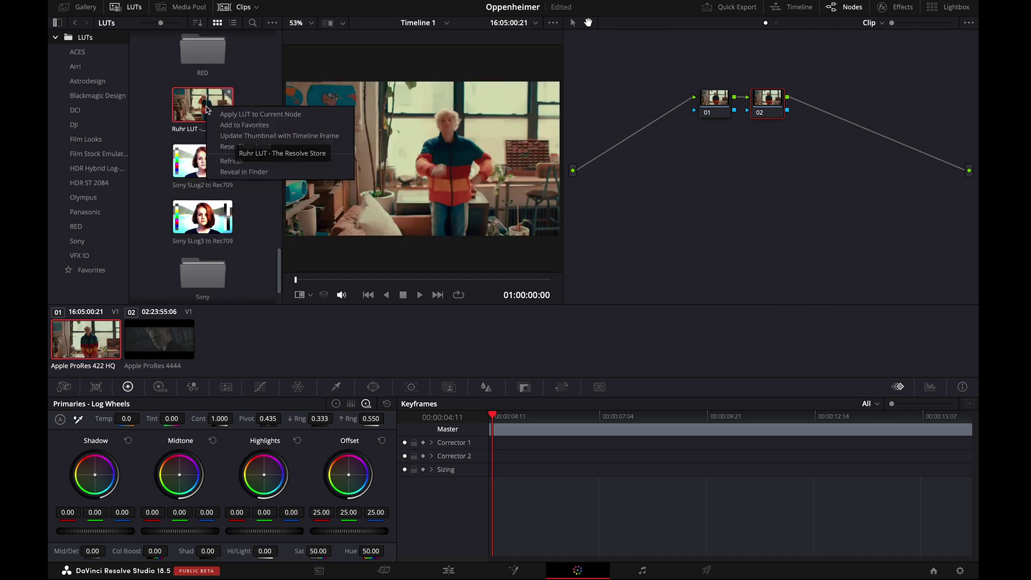
click(236, 115)
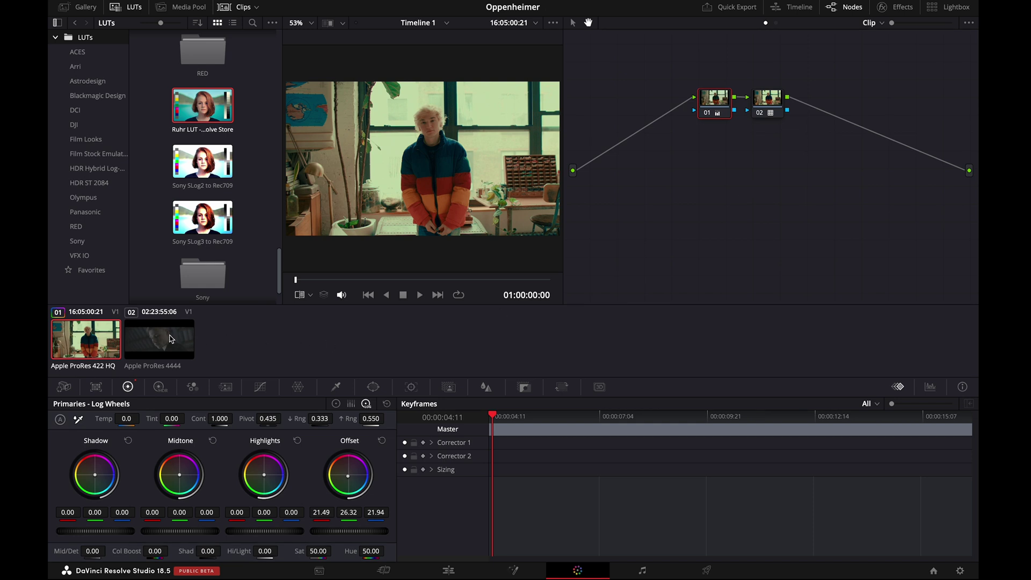
Step: On clip 02, find 'colo' in Effects and add Color Space Transform to node 01
click(171, 340)
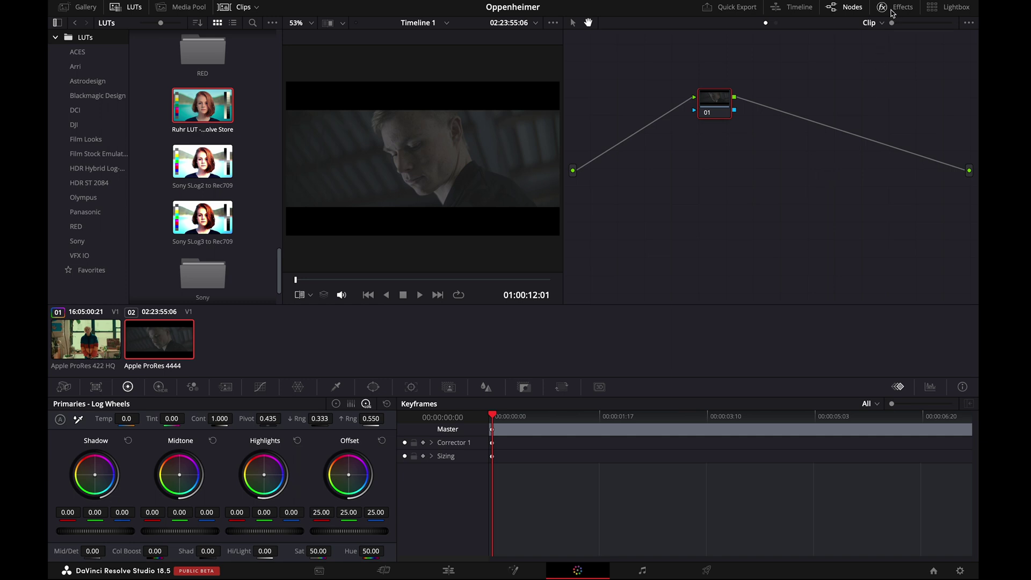
click(892, 9)
click(831, 44)
text(color)
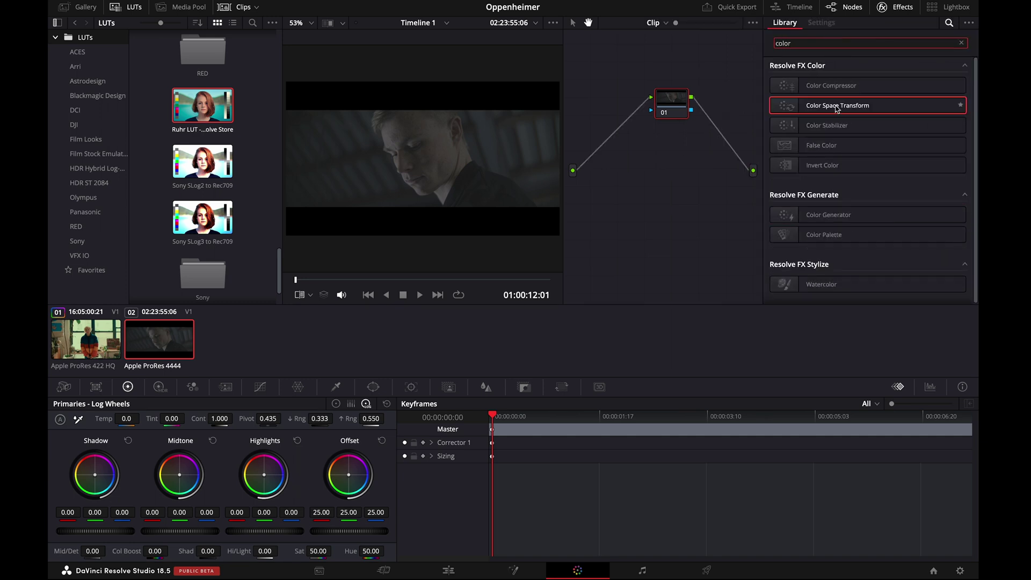
drag(836, 105, 671, 105)
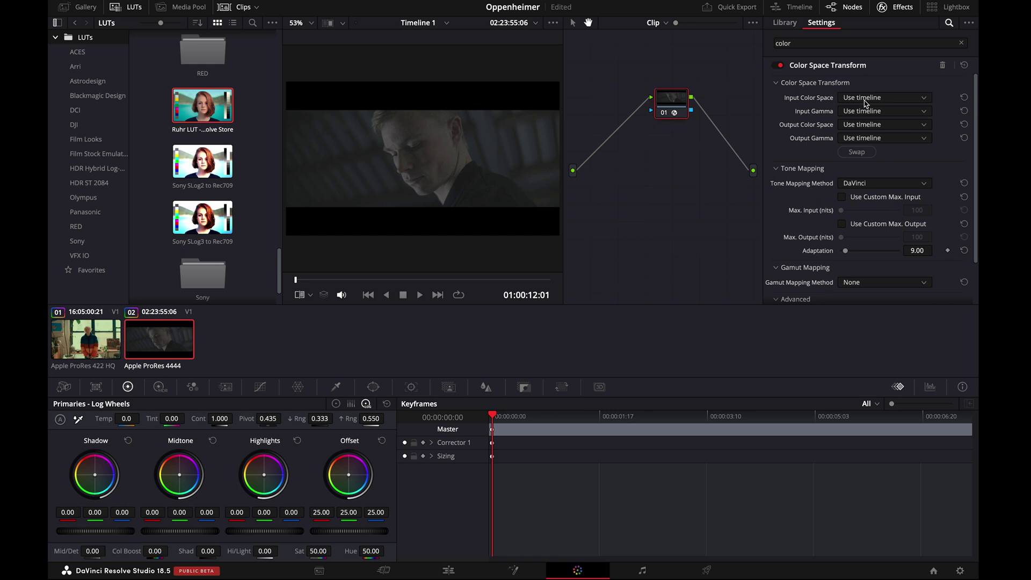
Step: Set the CST input to REDWideGamutRGB with RED Log3G10 gamma, and the output to Rec.709
click(865, 99)
scroll(891, 167, down, 3)
click(884, 183)
click(868, 114)
scroll(884, 180, down, 2)
click(877, 150)
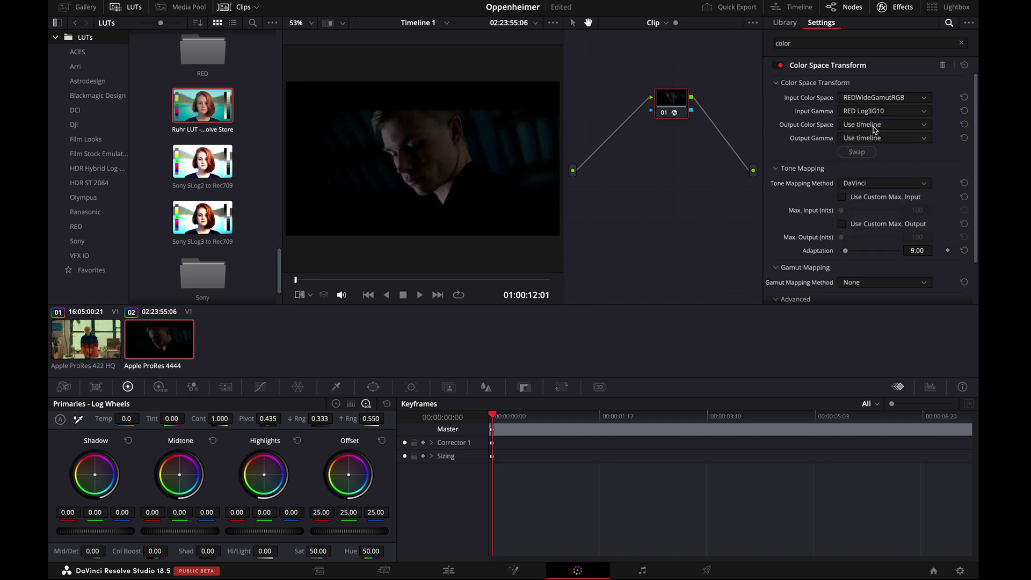
click(874, 126)
click(859, 245)
click(861, 138)
scroll(861, 204, down, 3)
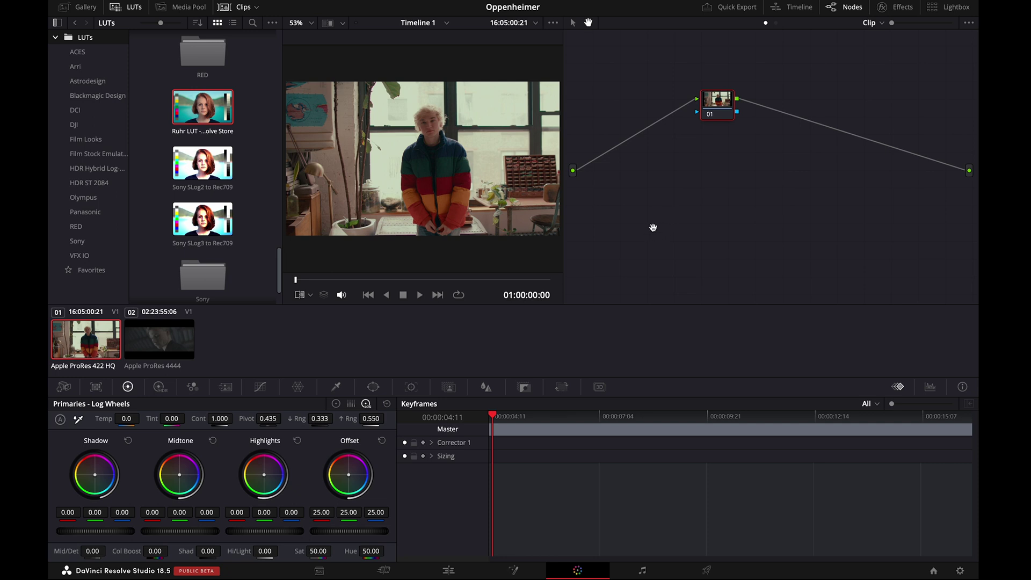
Step: Apply the first CineGradeX still's grade from the Gallery's PowerGrade album to clip 1
click(88, 8)
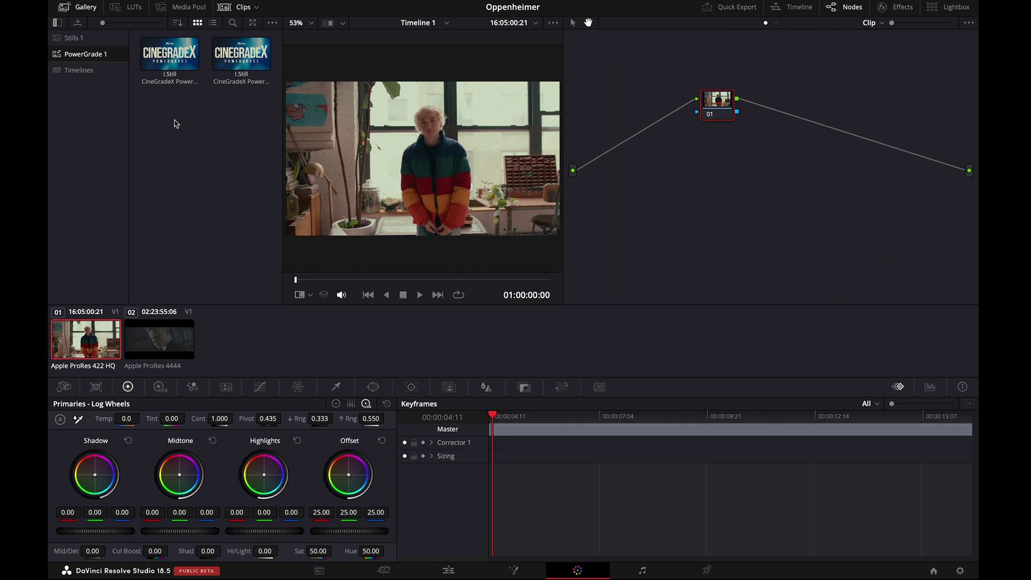
right_click(181, 126)
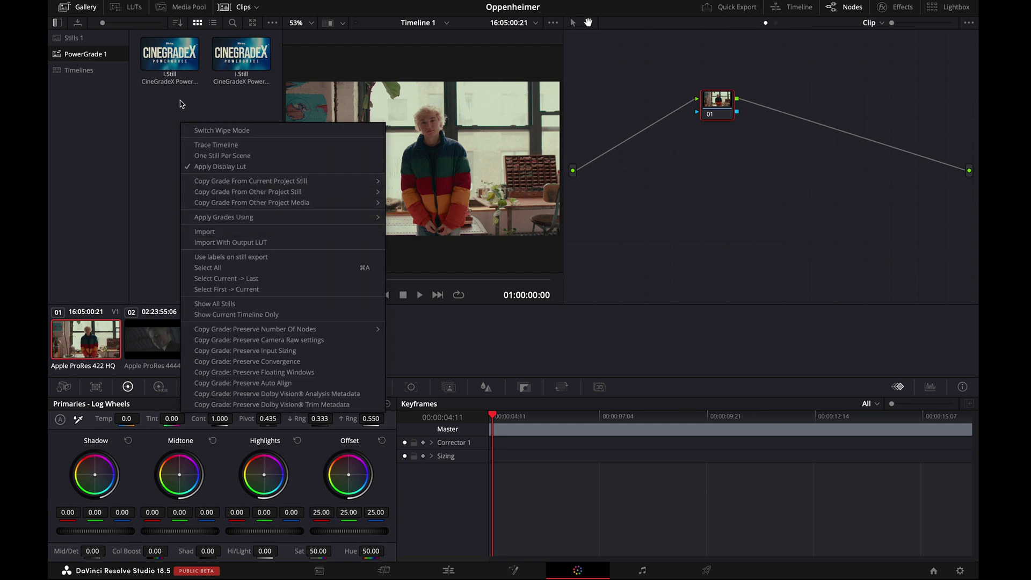
click(181, 103)
right_click(175, 56)
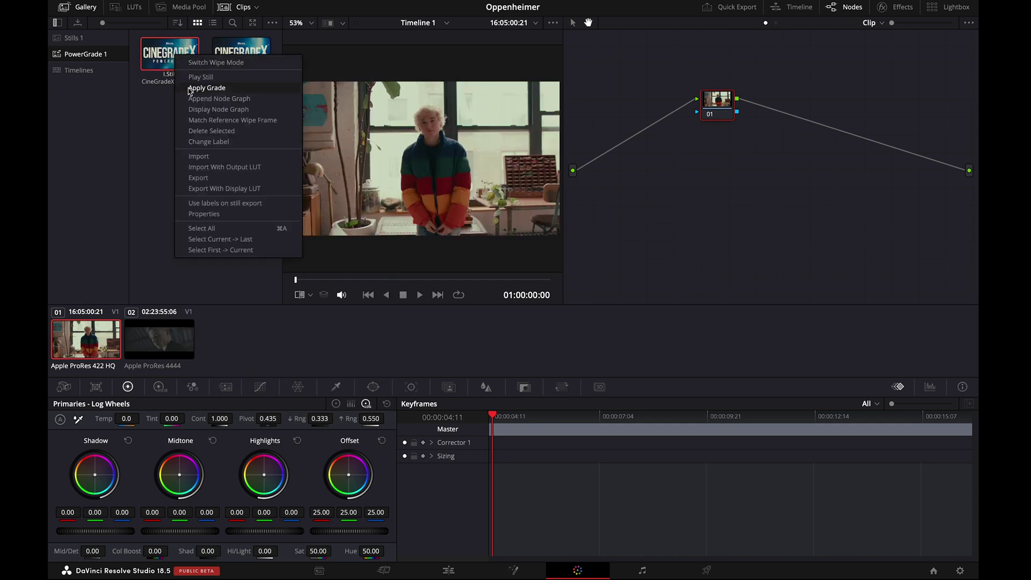
click(190, 89)
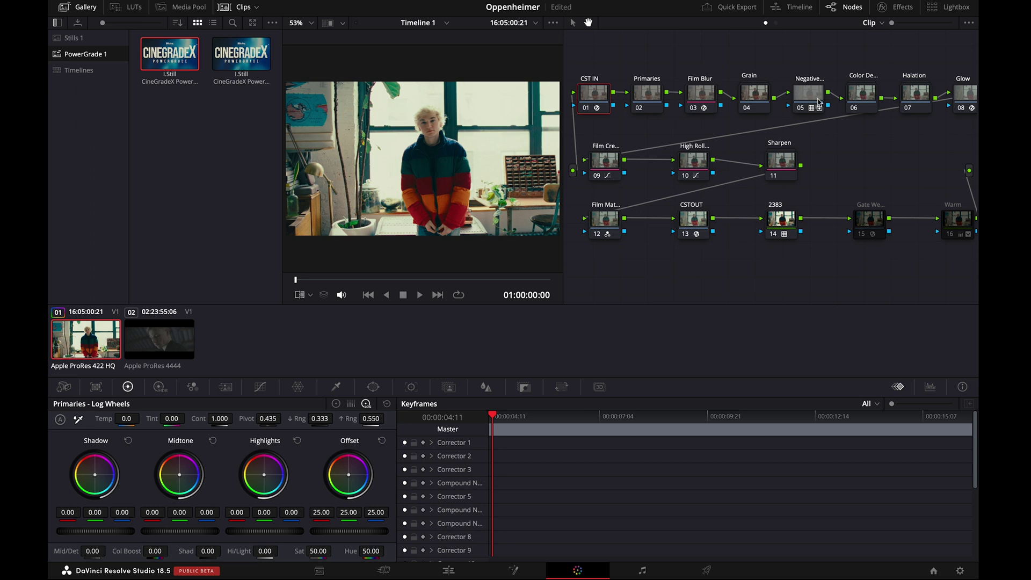
Step: Look inside the Grain compound node, then return to the full node tree
scroll(884, 50, right, 2)
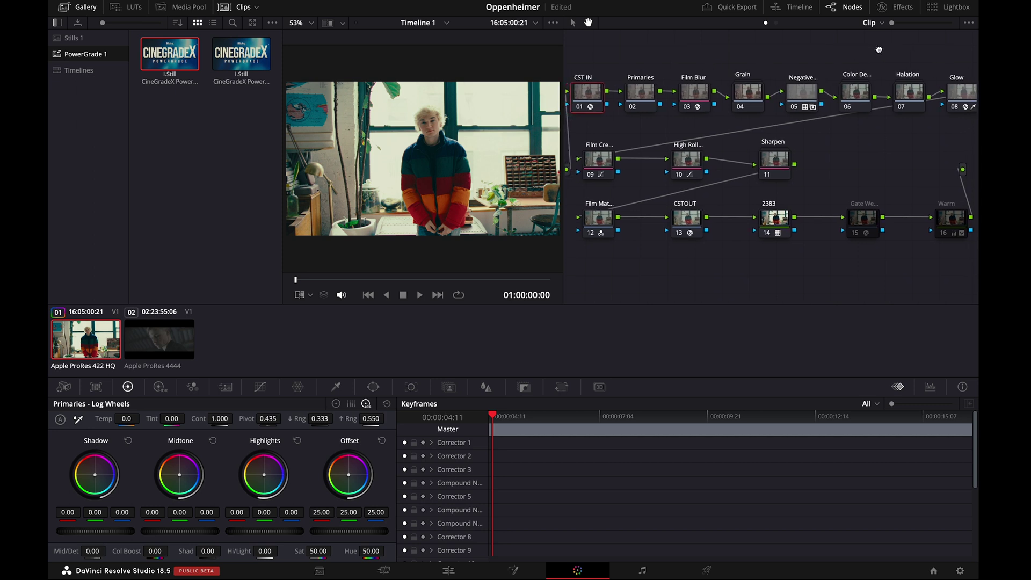
scroll(879, 50, left, 2)
right_click(752, 98)
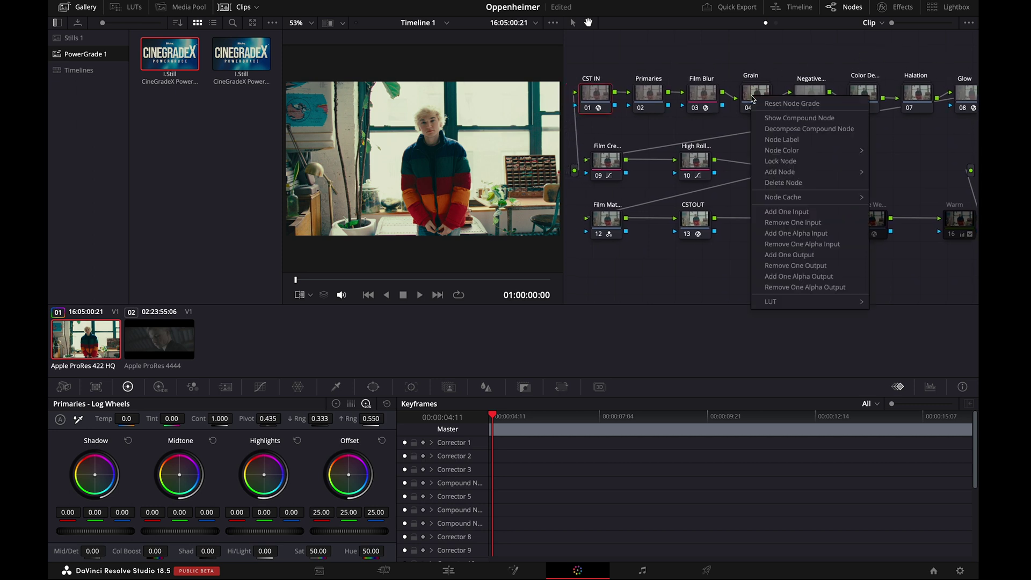
click(765, 115)
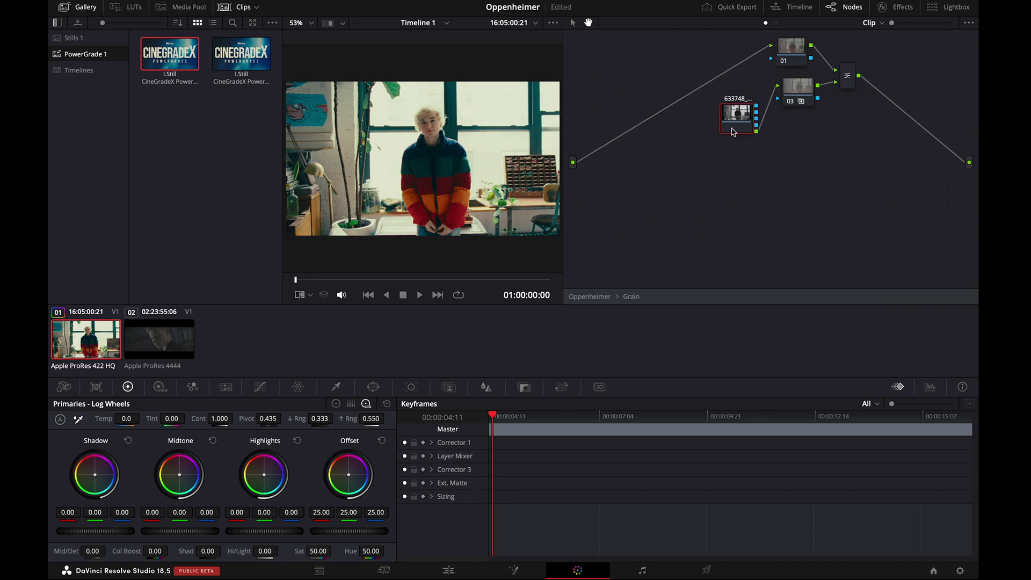
right_click(759, 146)
click(775, 155)
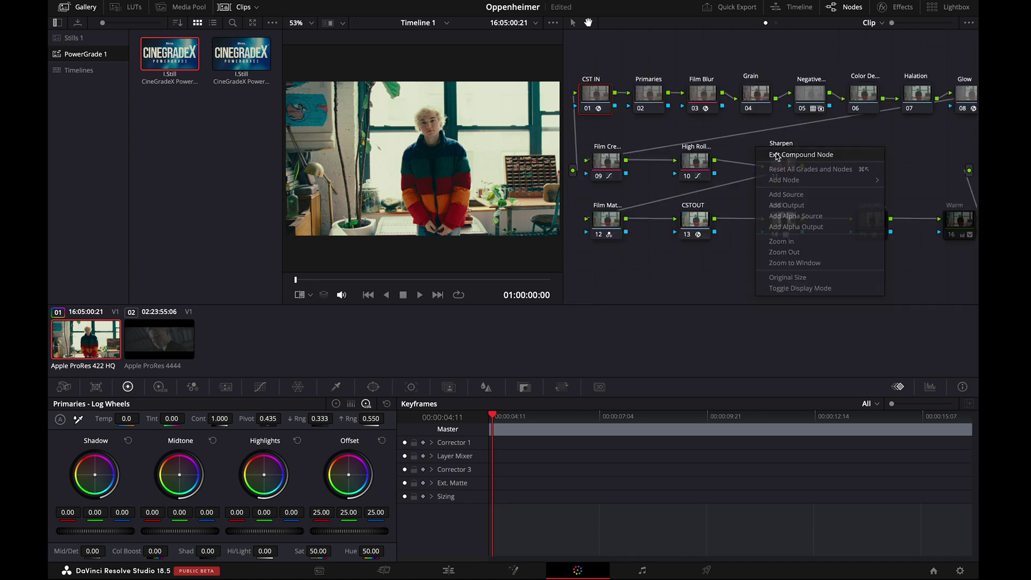
Step: Add the 16mm_Coarse grain clip to the media pool as a matte
click(319, 570)
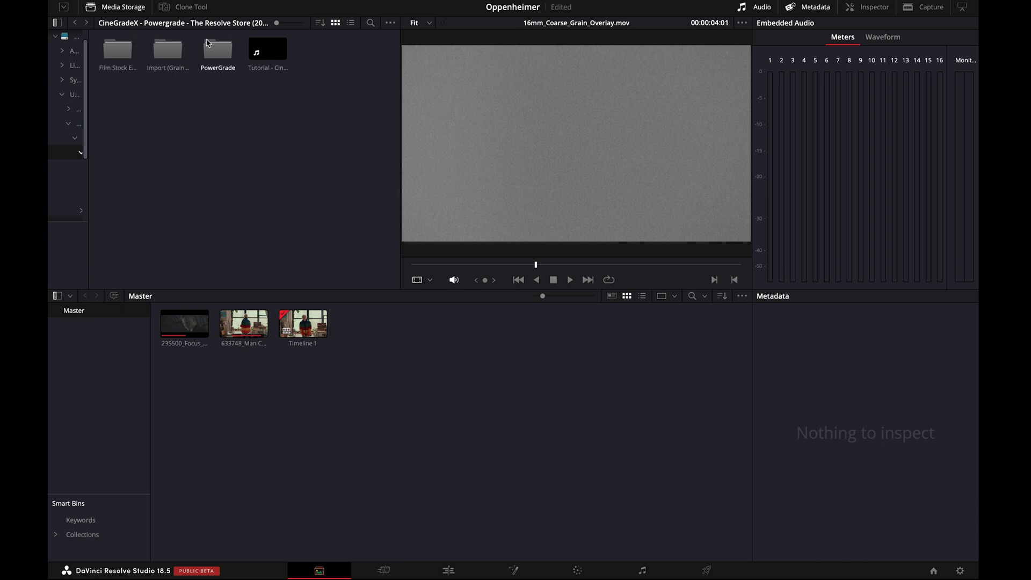
double_click(172, 56)
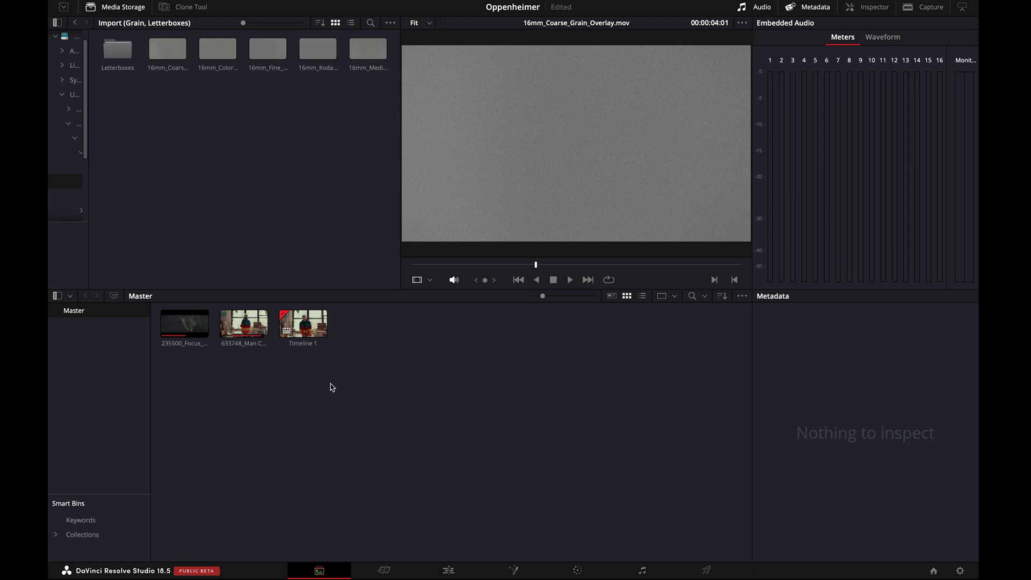
right_click(163, 54)
click(231, 141)
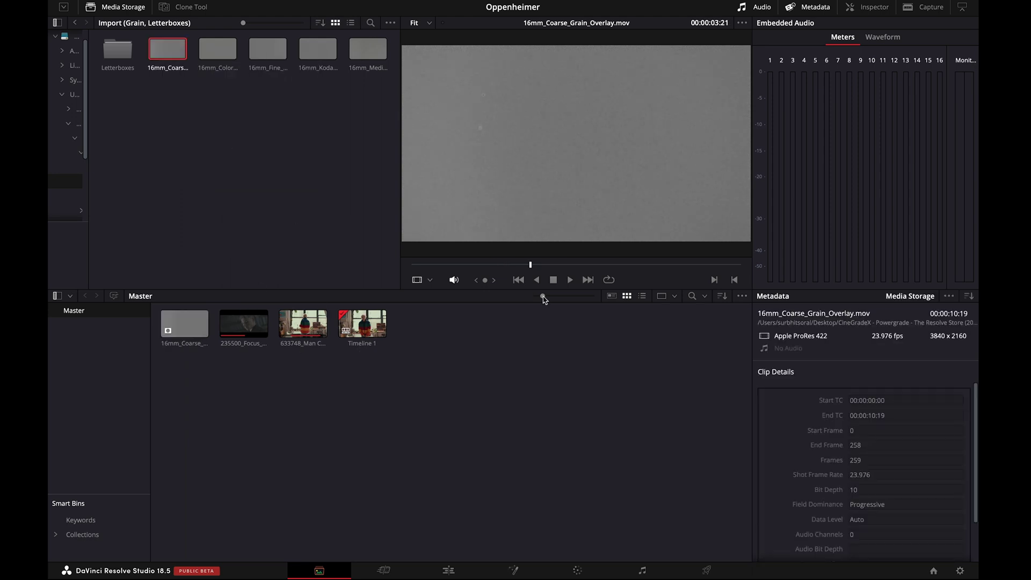
Step: Set the Grain compound node's matte to the 16mm coarse grain overlay, then exit the compound node
click(577, 570)
right_click(755, 98)
click(787, 121)
right_click(732, 114)
mouse_move(762, 205)
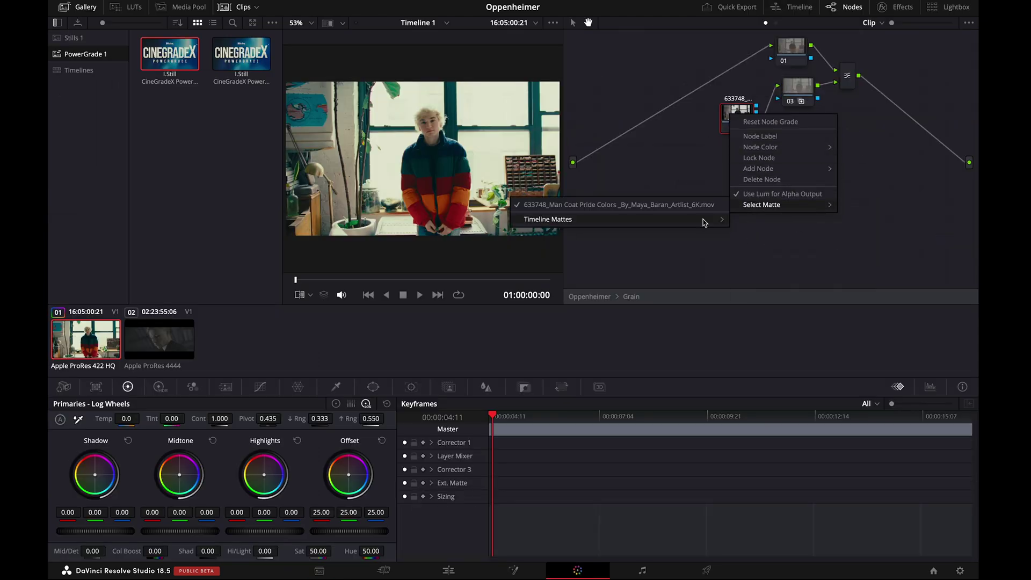
mouse_move(705, 220)
click(754, 219)
right_click(714, 167)
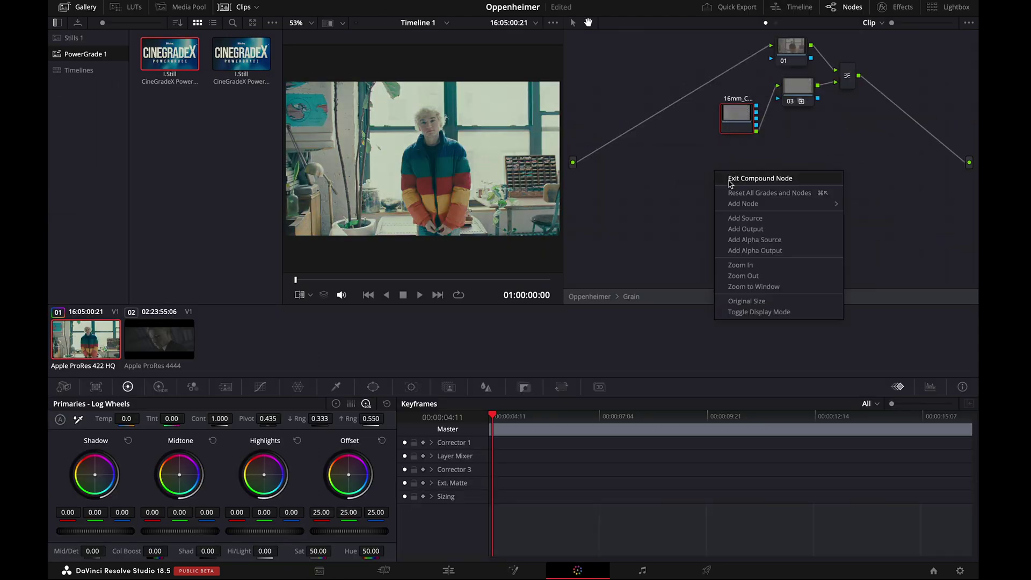
click(730, 180)
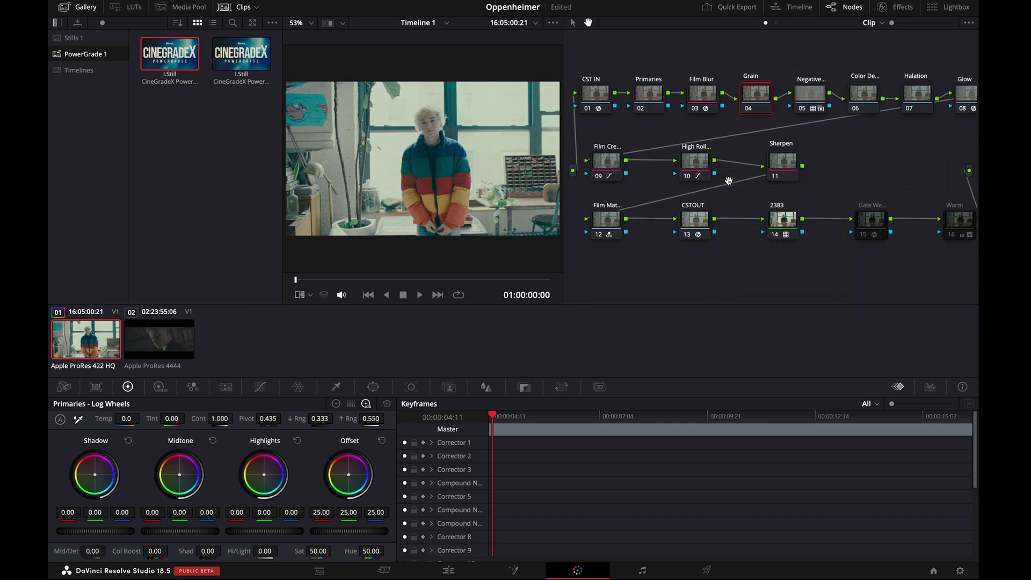
Step: Set the CST IN node's input colour space and input gamma both to Rec.709
click(599, 97)
click(897, 9)
click(856, 98)
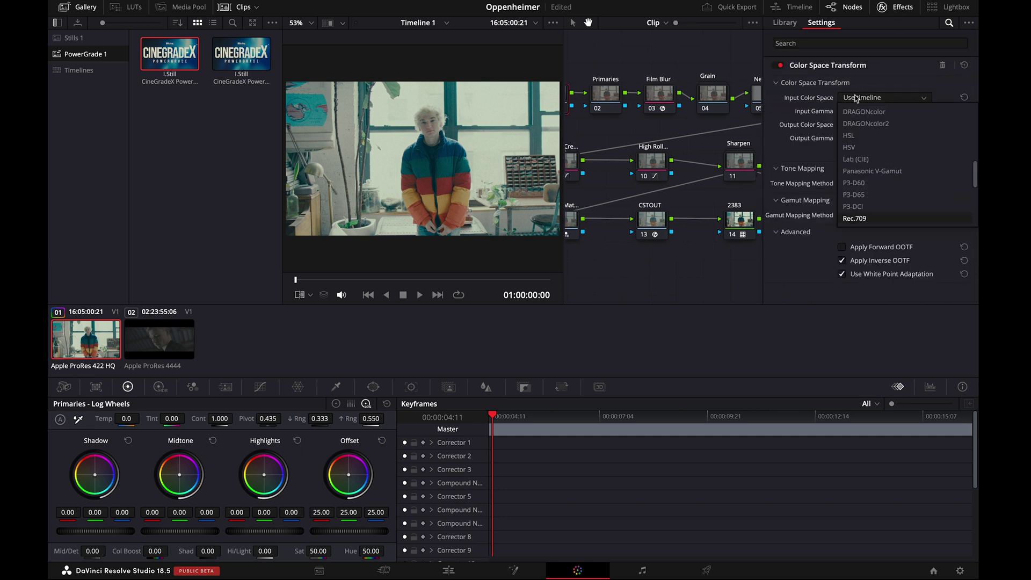
click(860, 218)
click(869, 111)
click(859, 232)
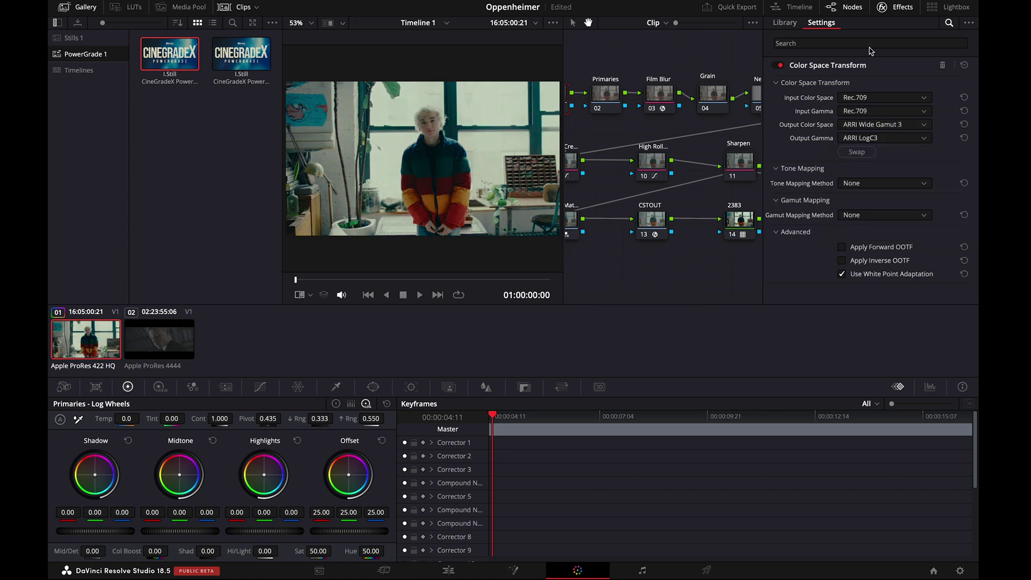
click(892, 8)
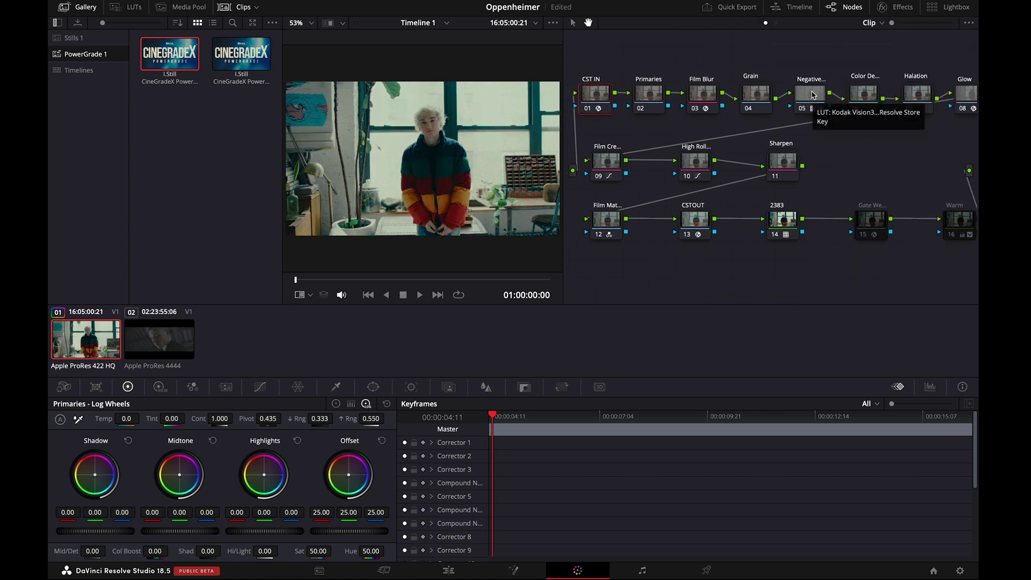
Step: Apply the Ruhr LUT to the Negative node, then select the Primaries node
click(813, 95)
click(130, 10)
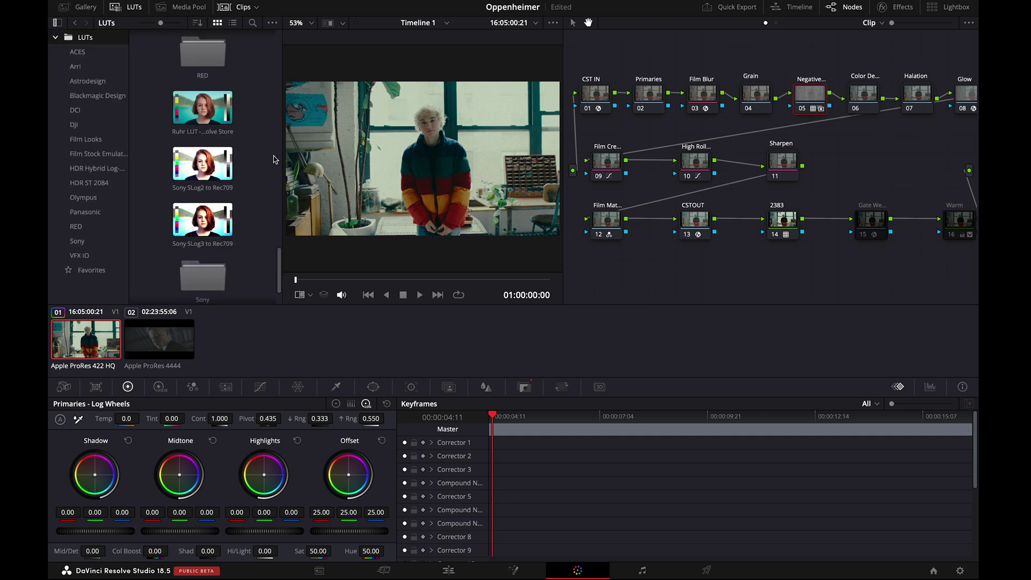
right_click(193, 113)
click(210, 120)
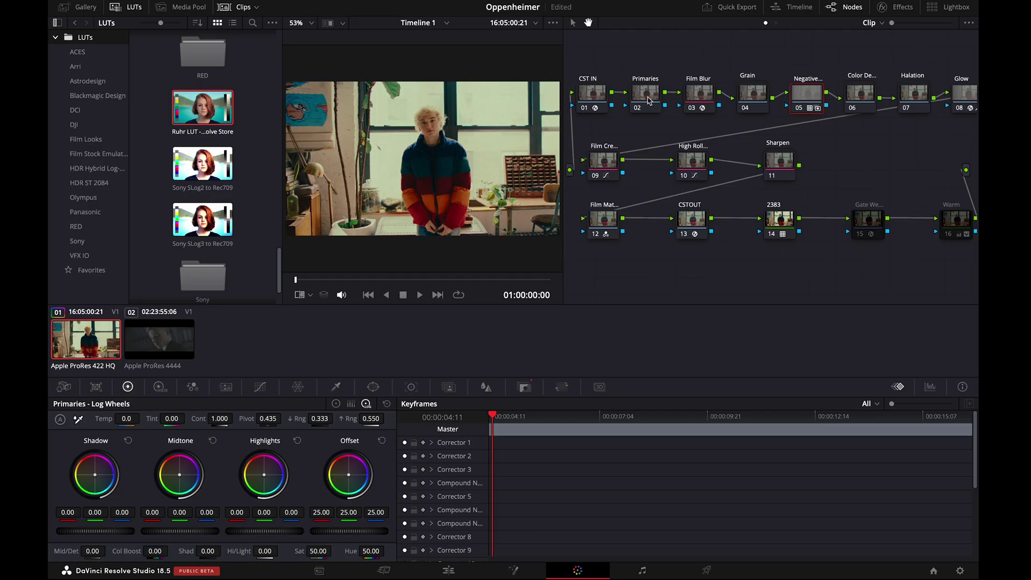
click(648, 100)
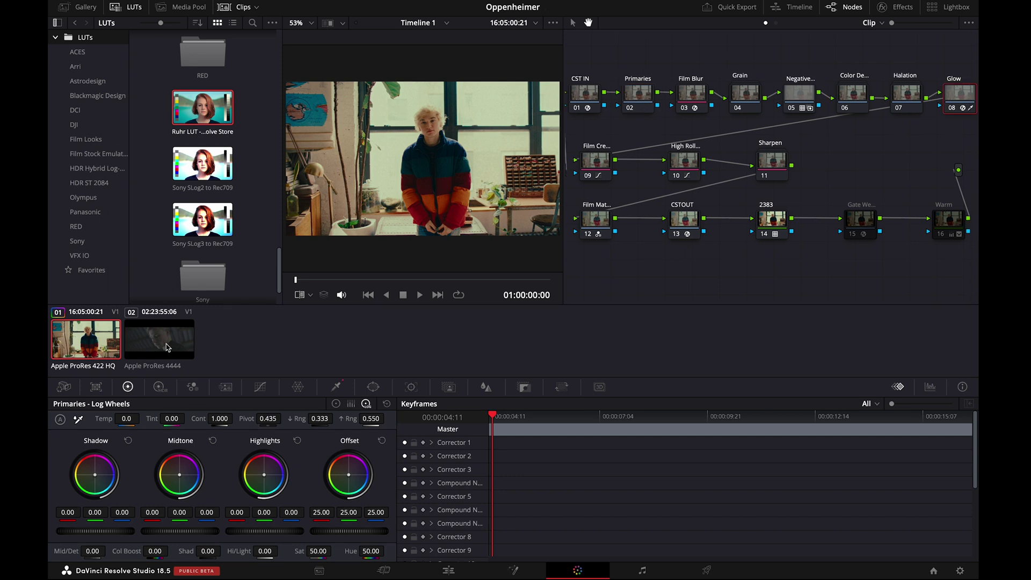
Step: Apply the CineGradeX grade from the Gallery to the second clip
key(Down)
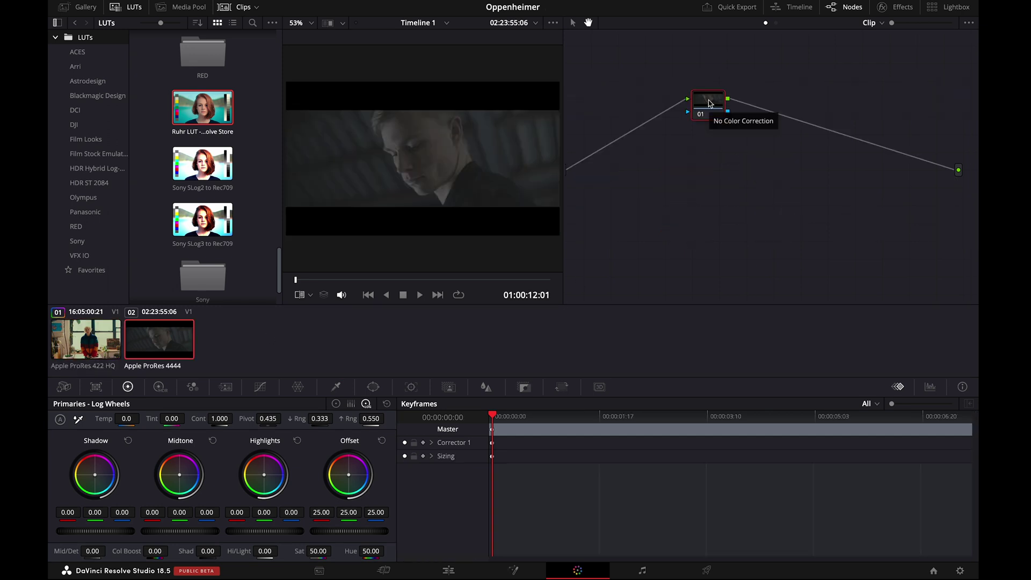
click(86, 7)
click(163, 57)
right_click(163, 57)
click(194, 90)
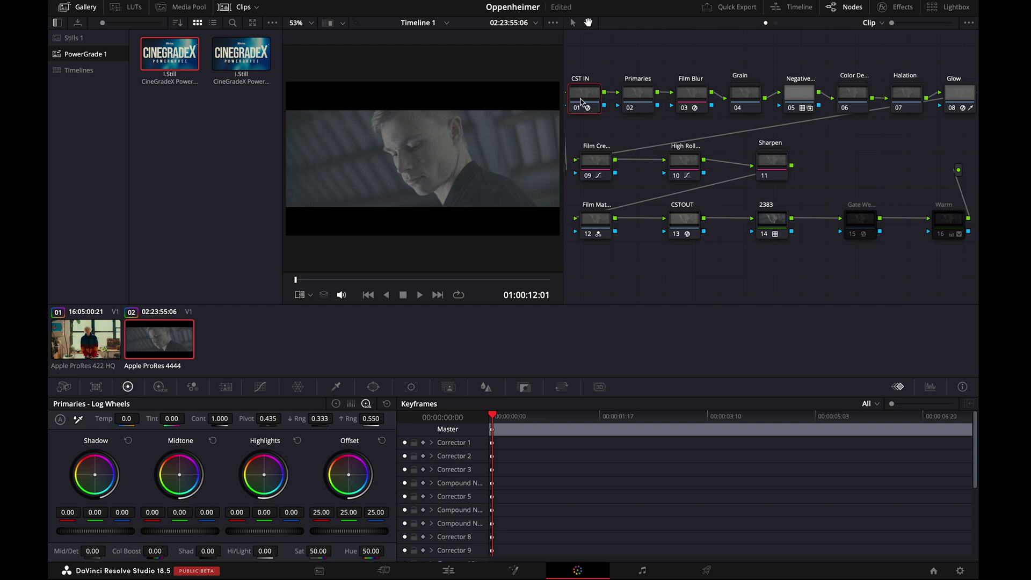
Step: Set CST IN's input to REDWideGamutRGB with RED Log3G10 gamma, then select the Negative node
click(899, 10)
click(883, 98)
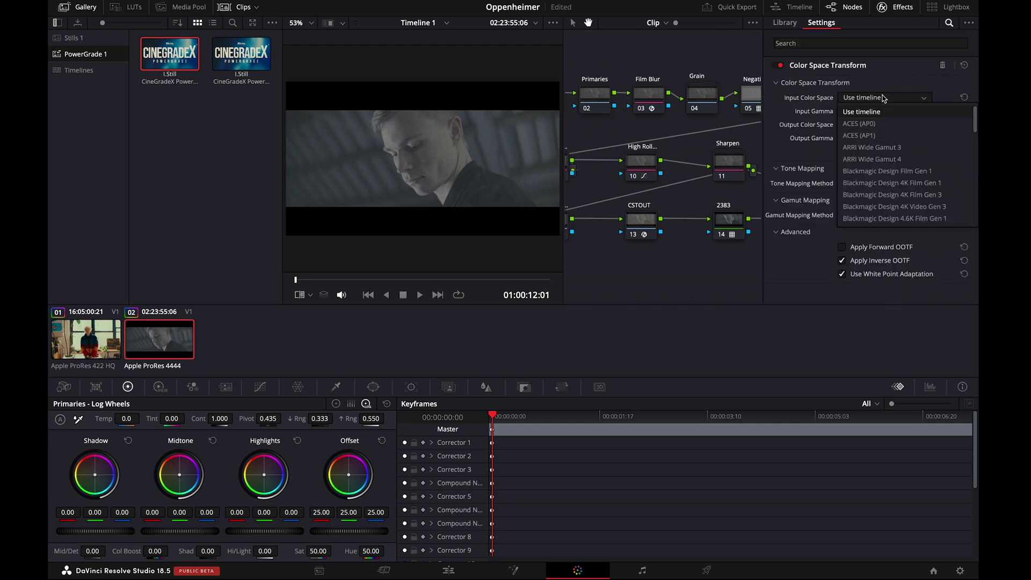
scroll(891, 177, down, 10)
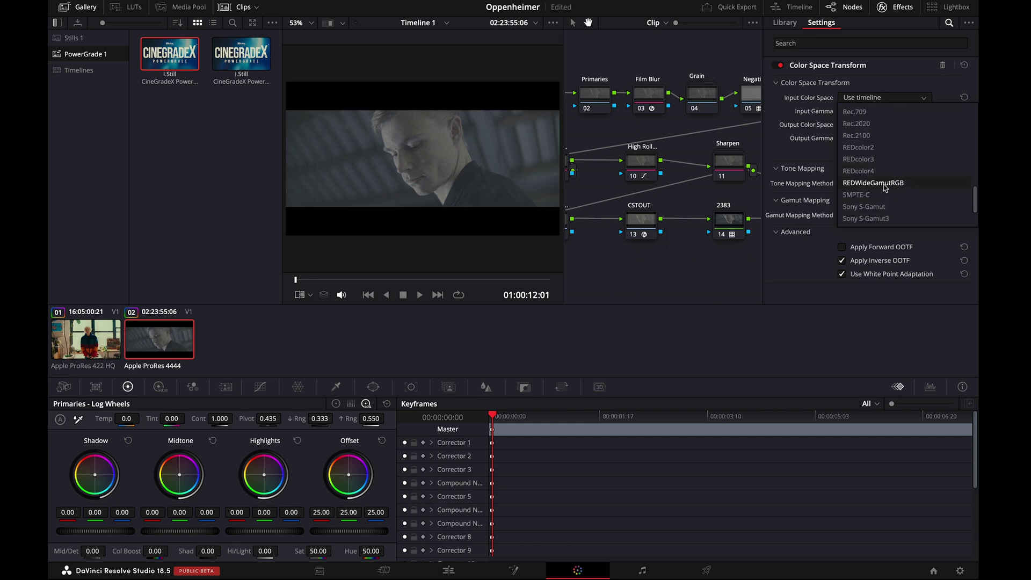
click(872, 185)
click(865, 112)
scroll(886, 177, down, 10)
click(881, 222)
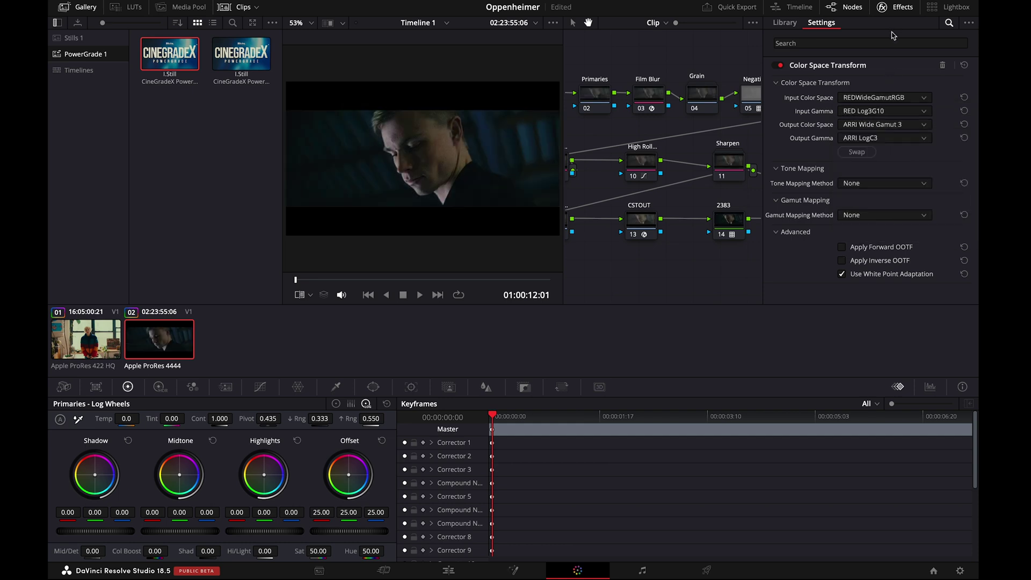
click(900, 13)
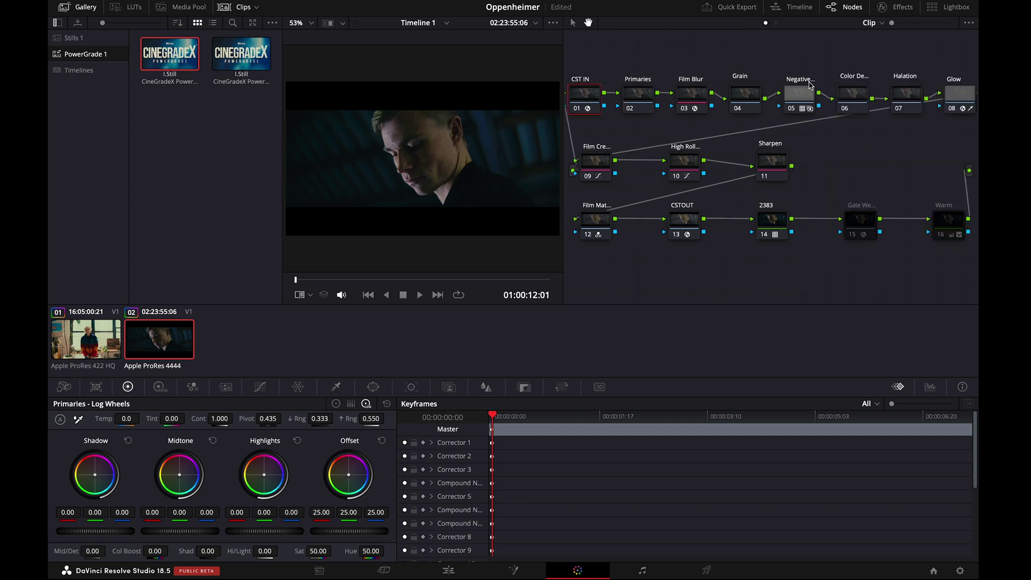
click(787, 103)
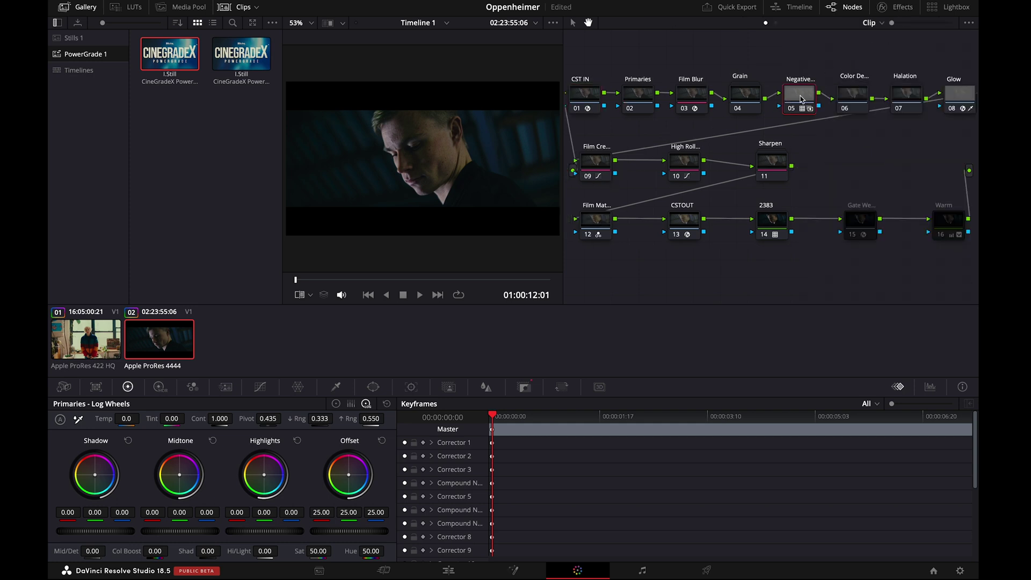
Step: Open the LUT library, then subscribe to The Resolve Store YouTube channel
click(133, 10)
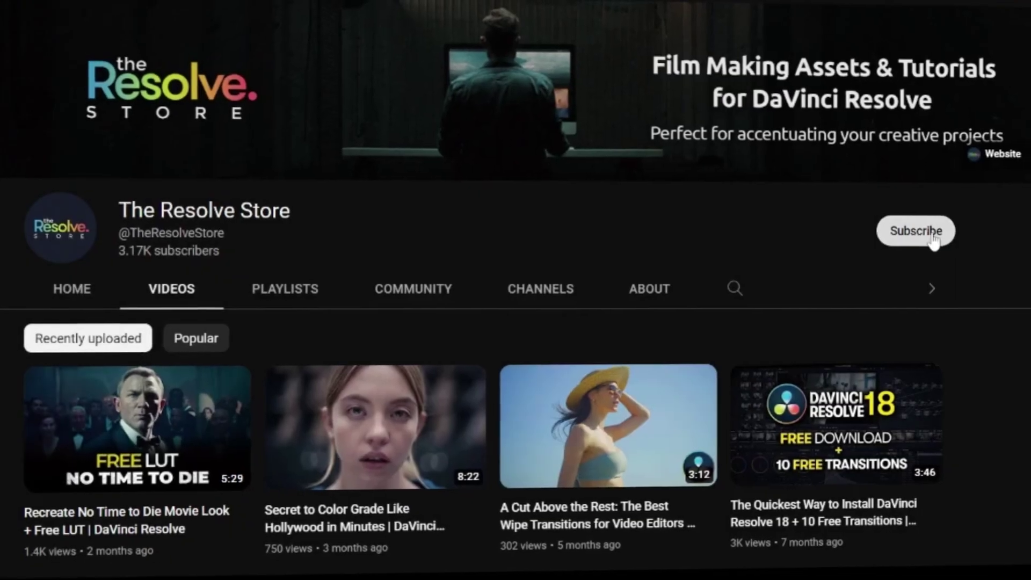
click(932, 237)
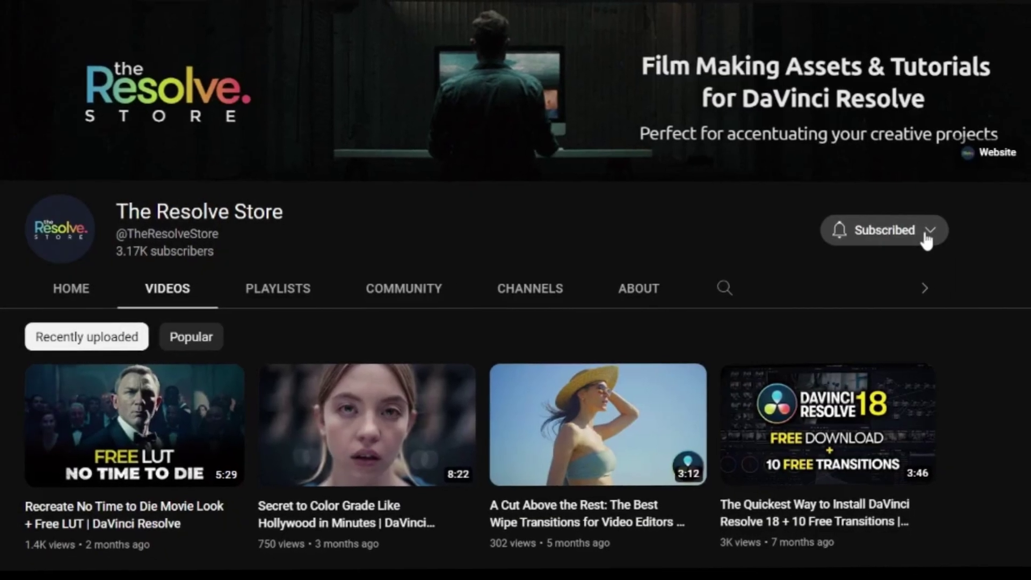